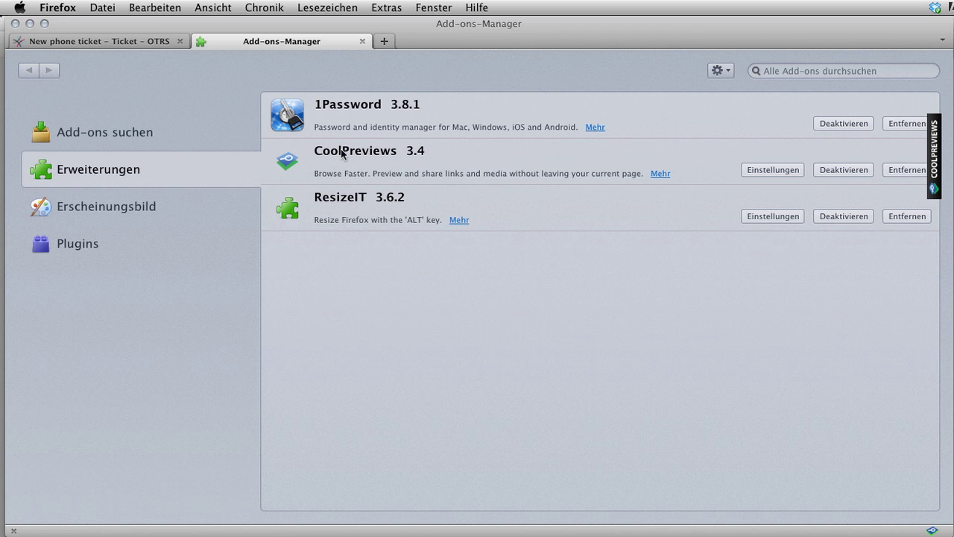
Step: Check the CoolPreviews preference options for when the preview window appears, dismiss the dialog without saving, and close the add-ons manager
click(762, 171)
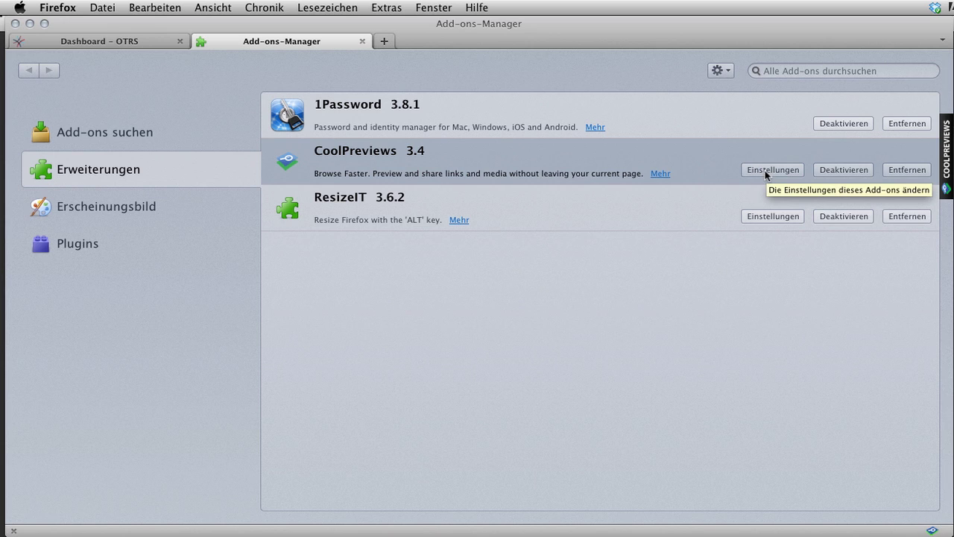
click(764, 170)
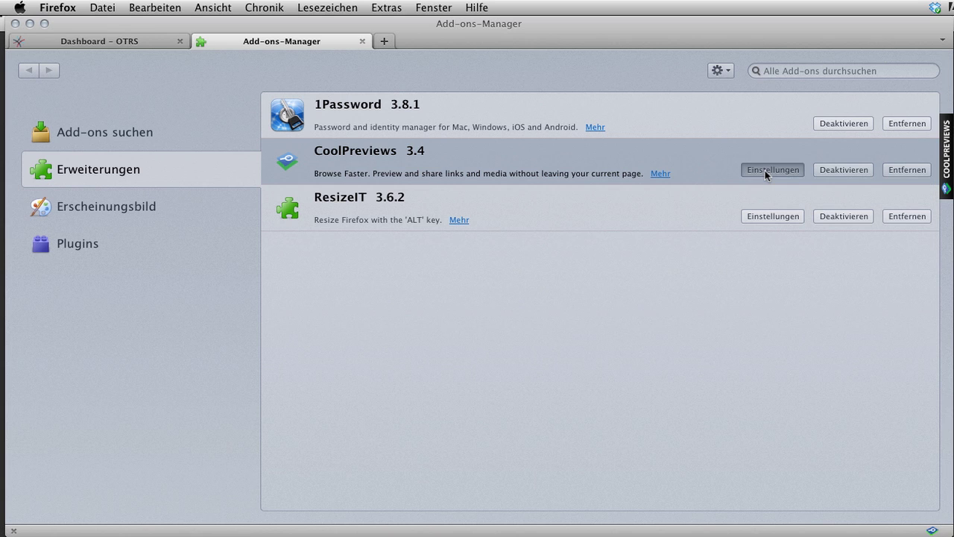
drag(741, 209, 739, 169)
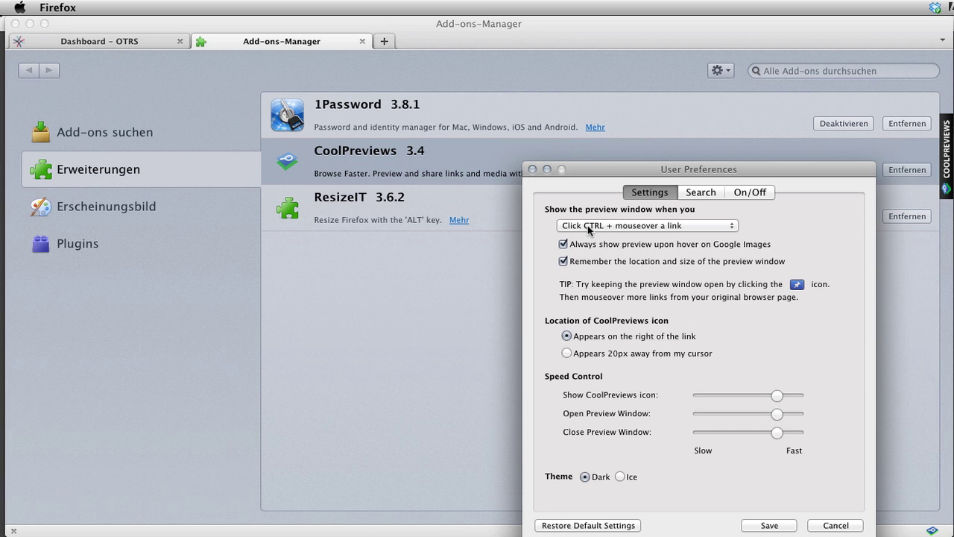
click(626, 227)
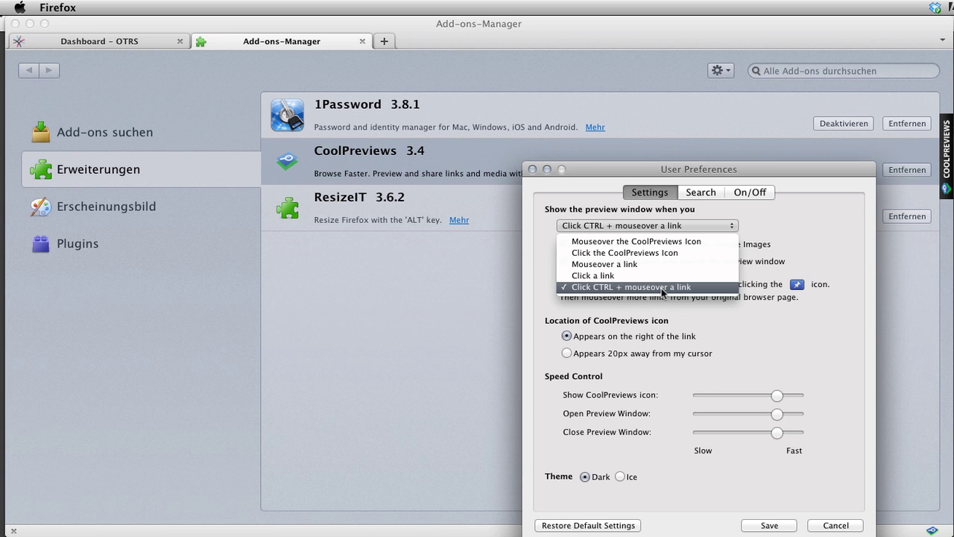
click(840, 527)
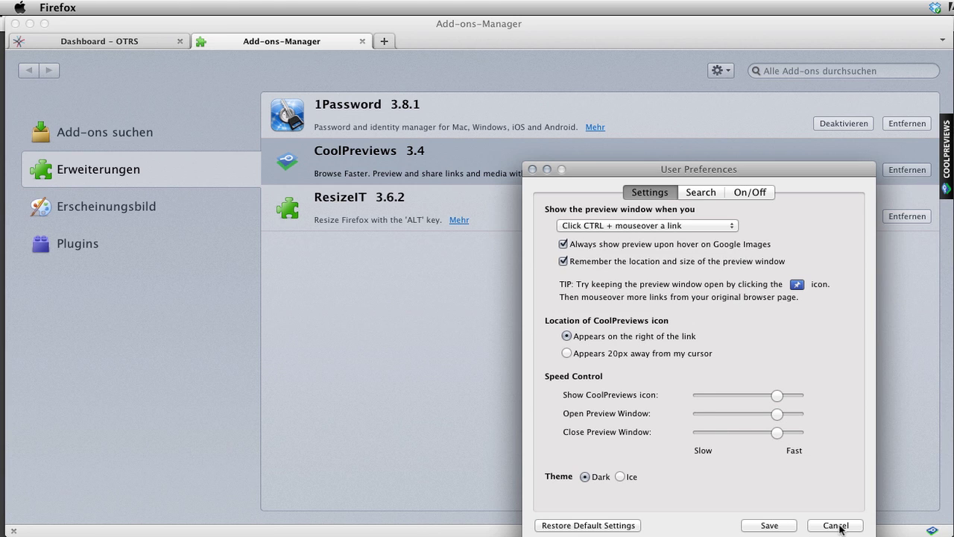
click(840, 527)
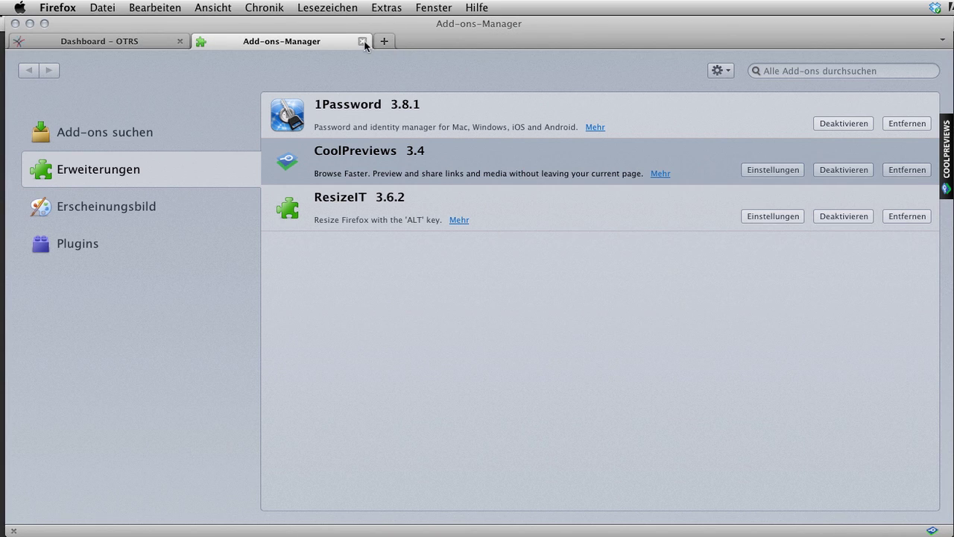
click(363, 41)
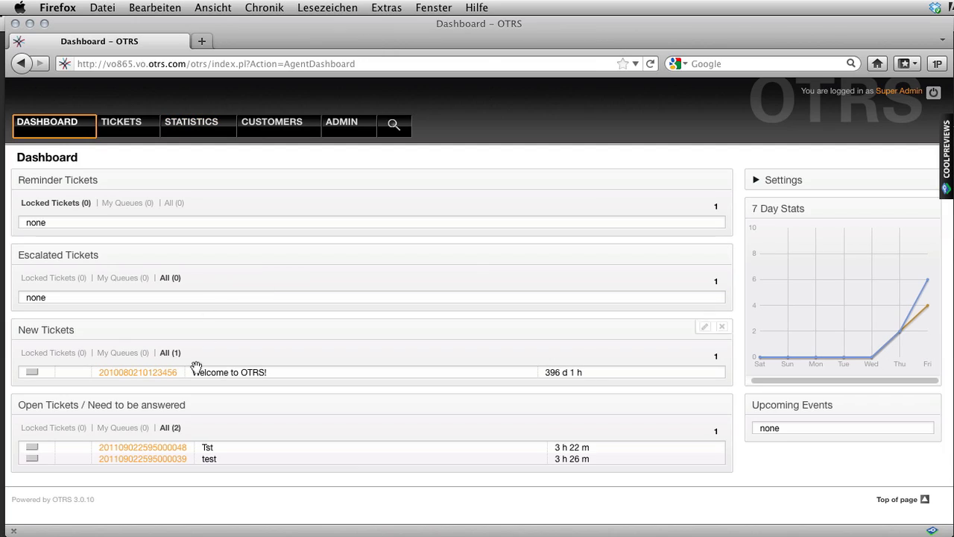
Step: View the open tickets "Tst" and "test" from the dashboard in separate new tabs and close both
middle_click(156, 449)
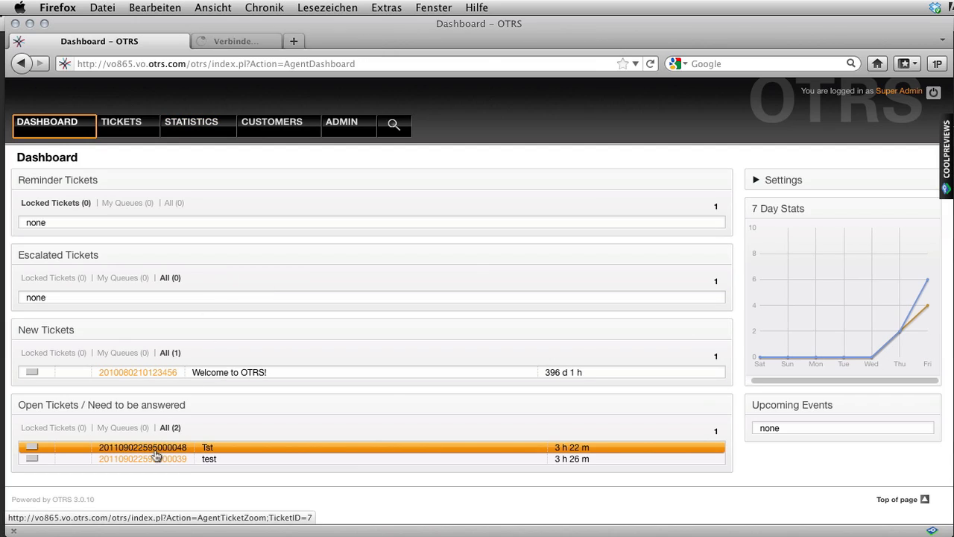
middle_click(153, 459)
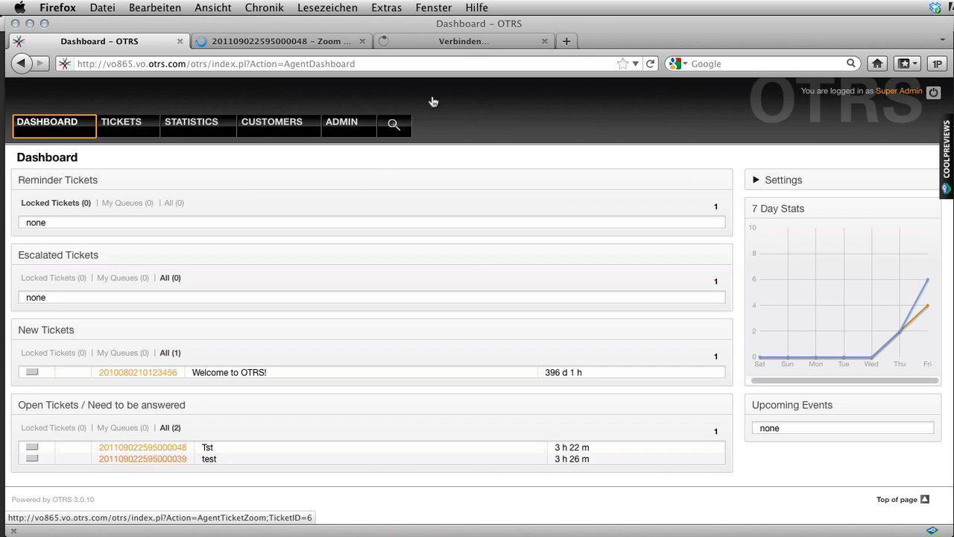
click(456, 41)
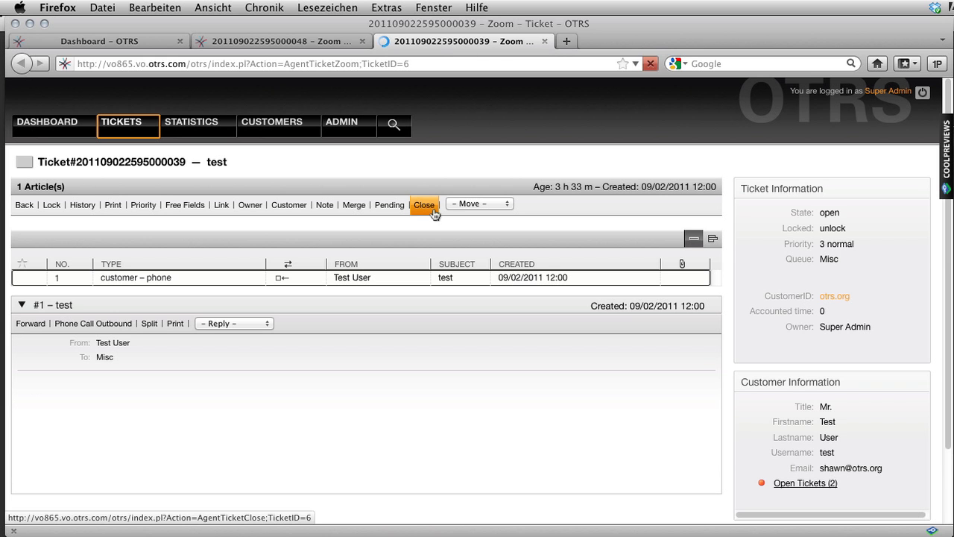
click(546, 41)
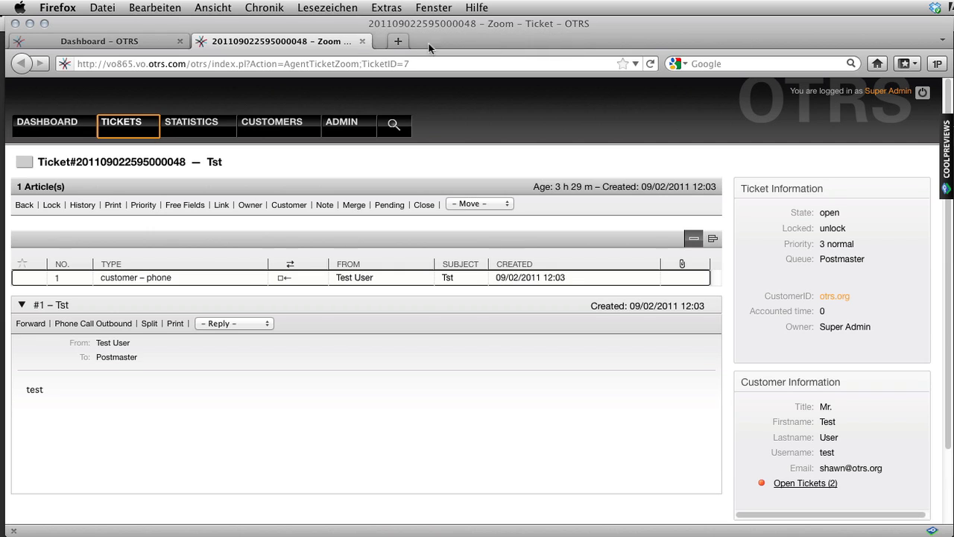
click(362, 41)
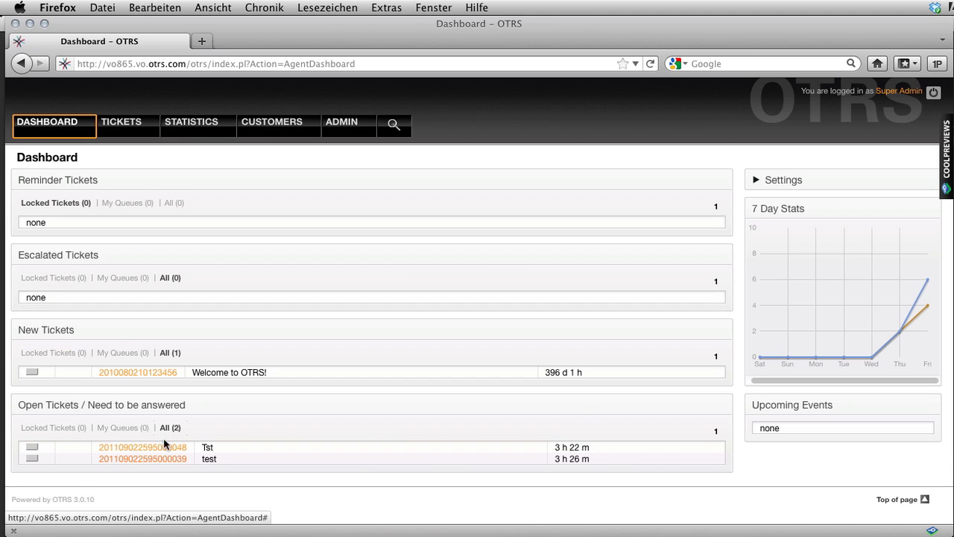
Step: Preview the open ticket "Tst" over the dashboard and examine its article, customer information and reply options
mouse_move(165, 446)
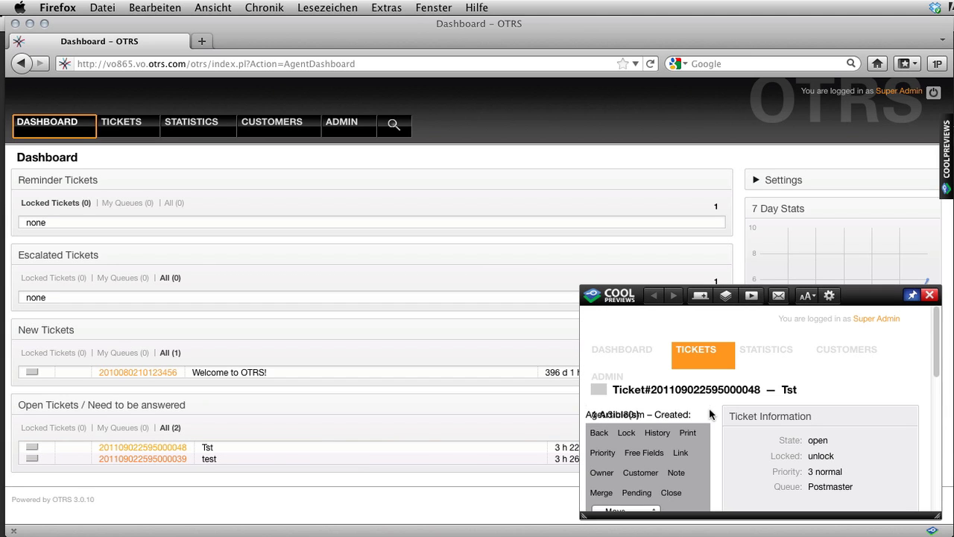
scroll(709, 414, down, 5)
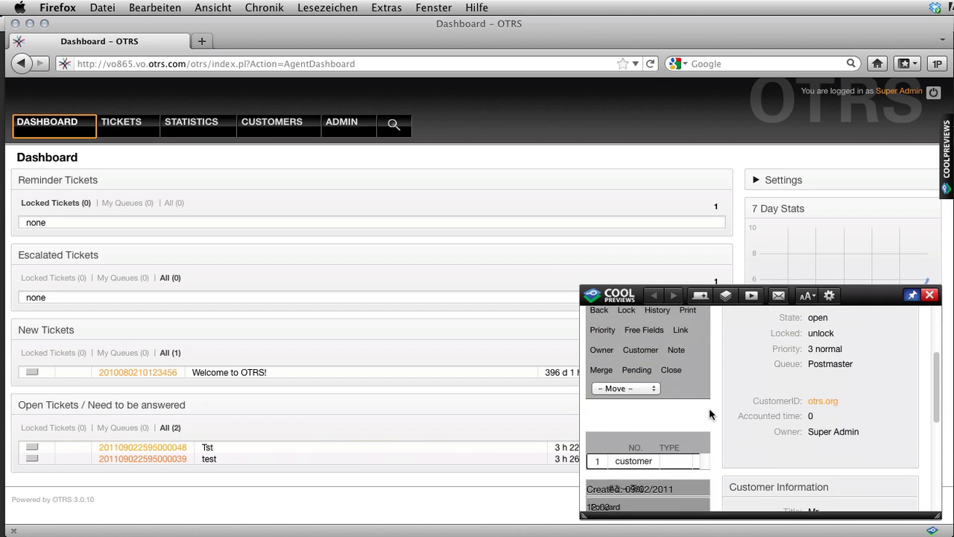
scroll(710, 414, down, 5)
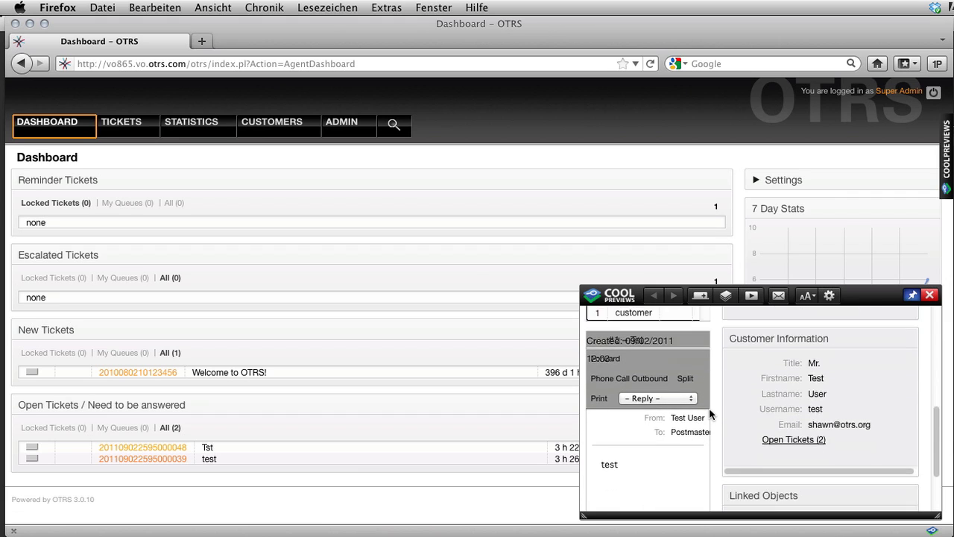
scroll(708, 410, up, 3)
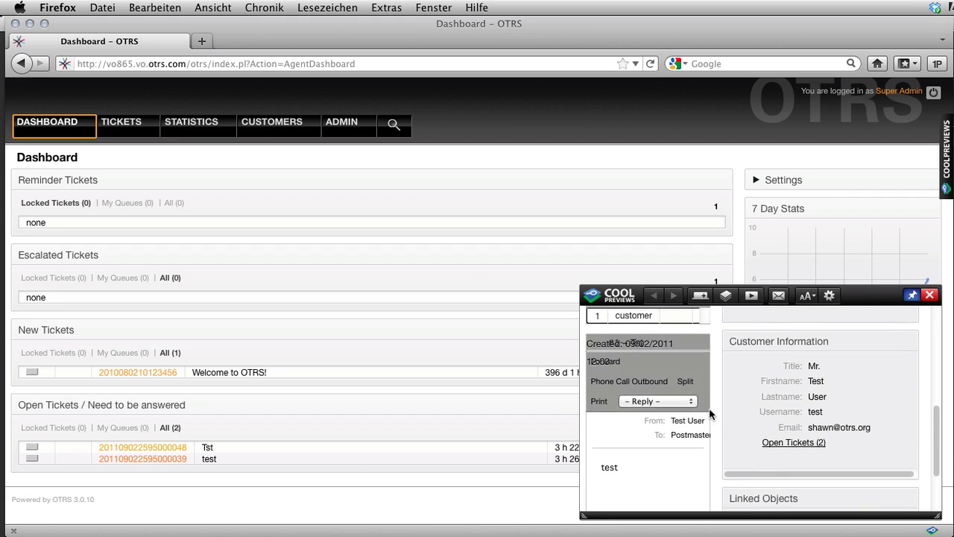
scroll(709, 408, down, 3)
scroll(702, 406, up, 2)
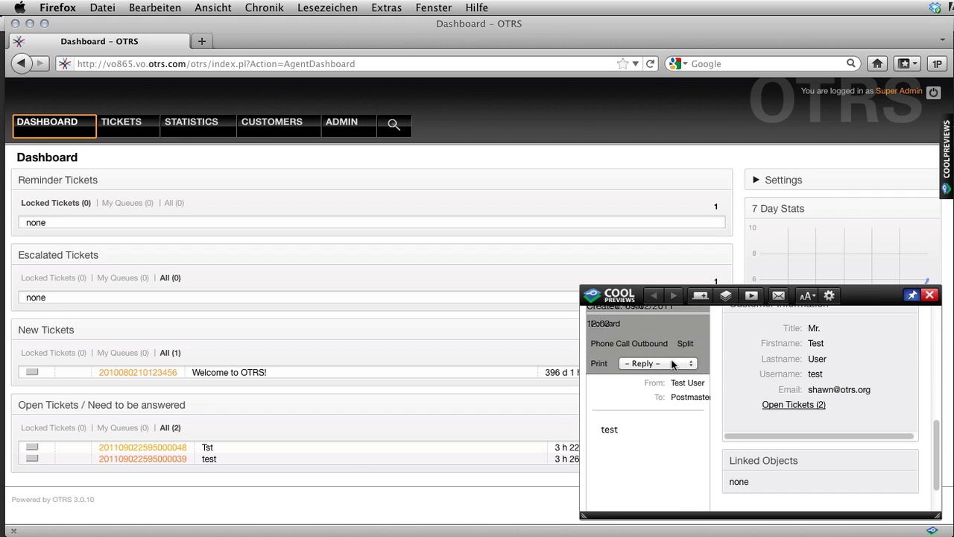
click(675, 365)
click(693, 345)
Step: Move the ticket preview window toward the middle of the dashboard and make it smaller
drag(639, 297, 484, 237)
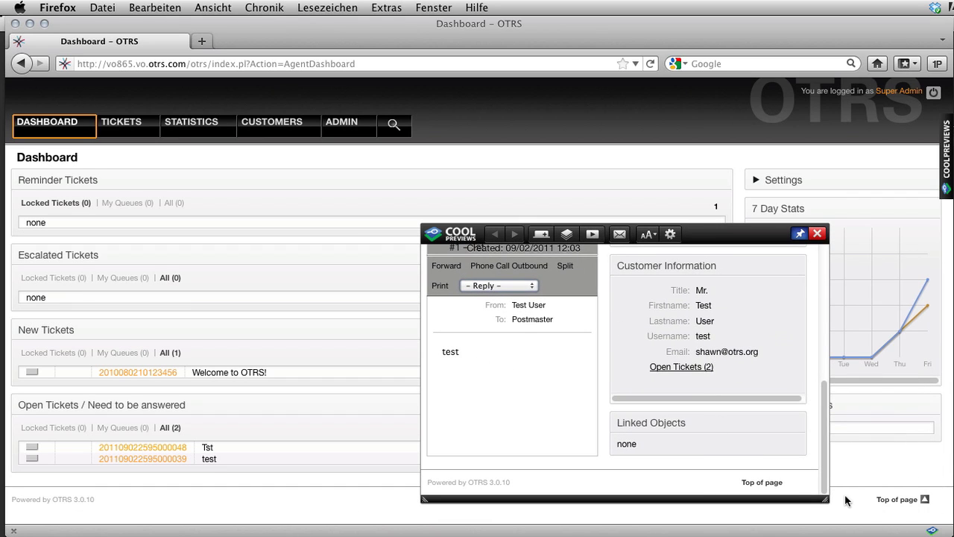
drag(825, 501, 798, 443)
scroll(720, 428, up, 1)
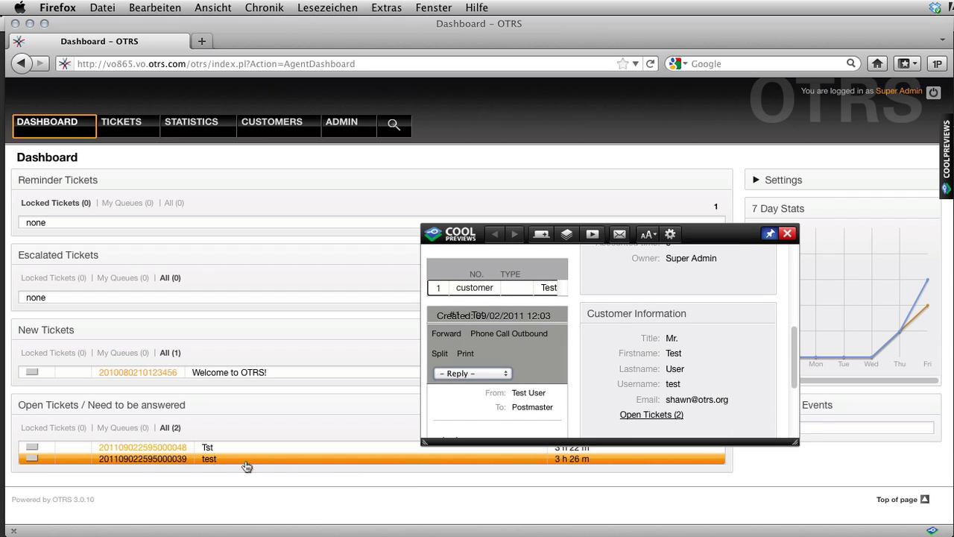
Step: Preview the open ticket "test" to read its details, and reposition and close the preview window
mouse_move(137, 463)
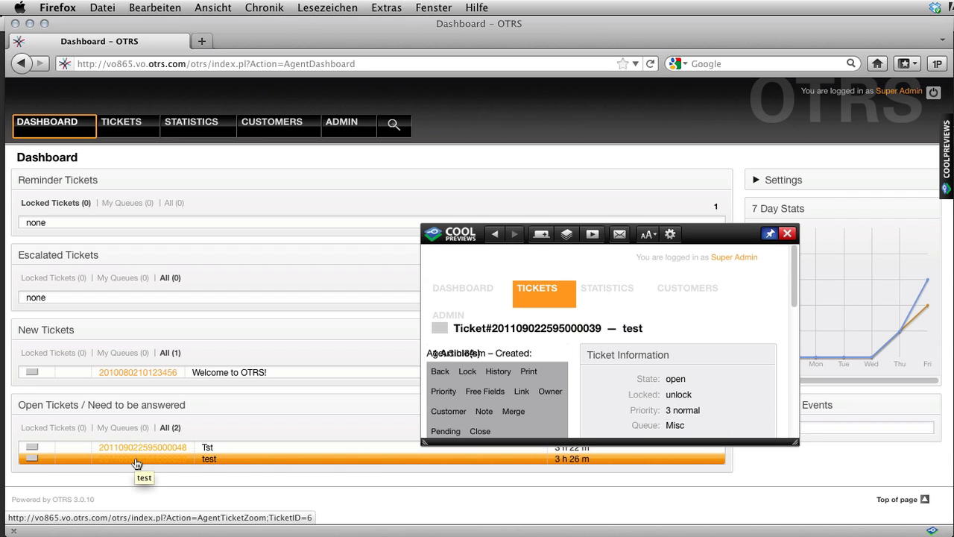
scroll(642, 355, down, 5)
scroll(642, 350, down, 10)
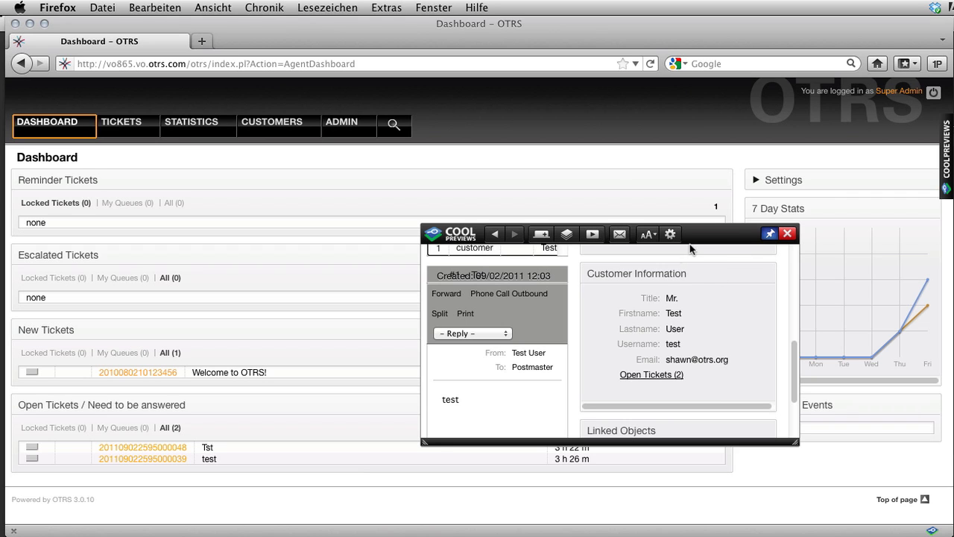
drag(689, 244, 835, 320)
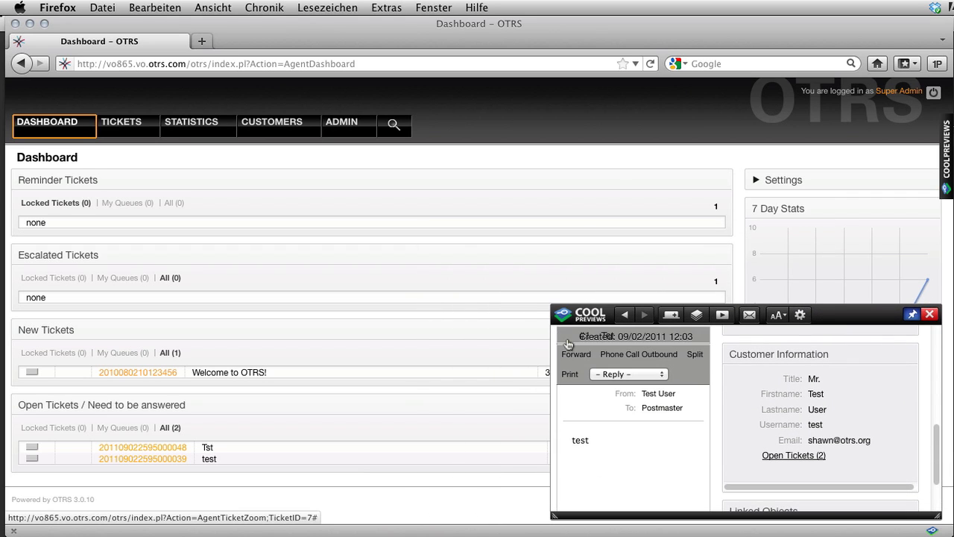
key(Escape)
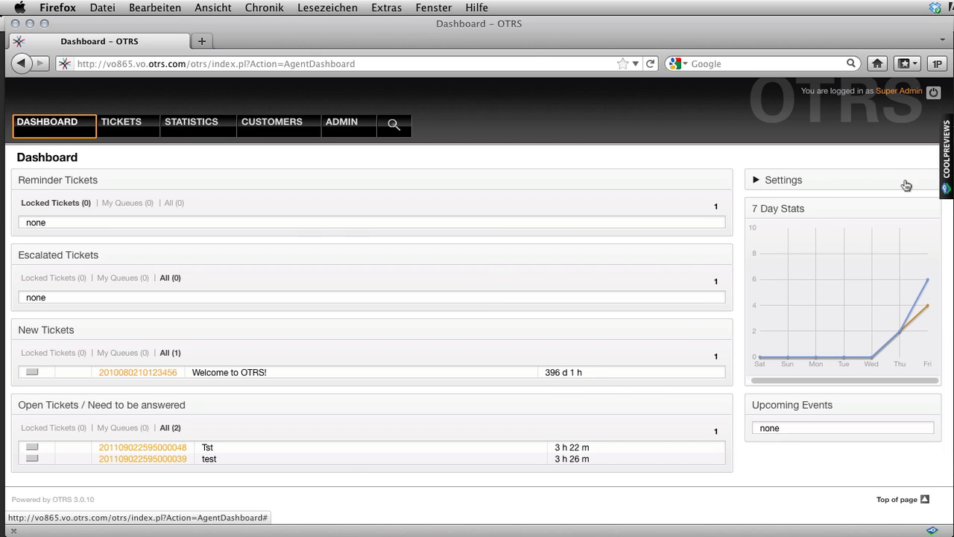
Step: Add the Admin page link to the CoolPreviews stack
mouse_move(942, 173)
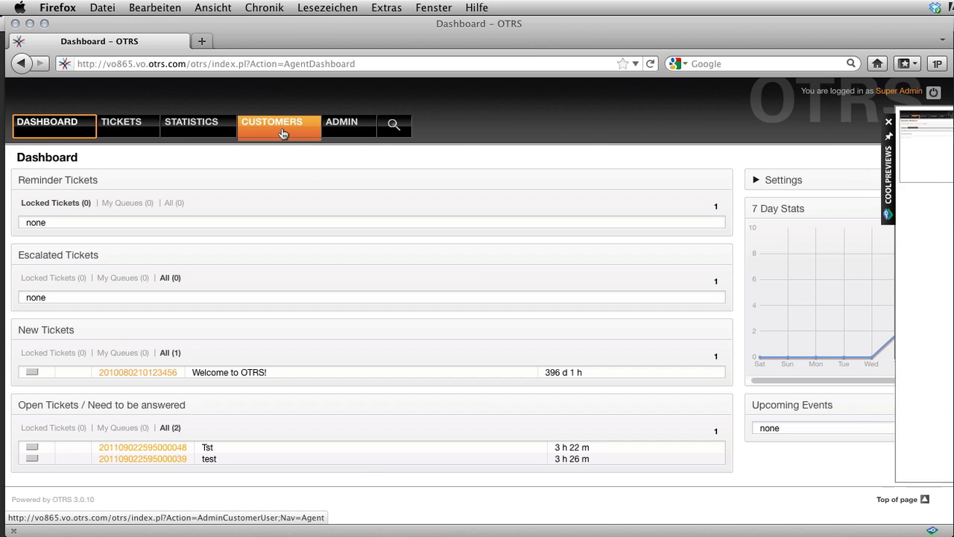
right_click(345, 133)
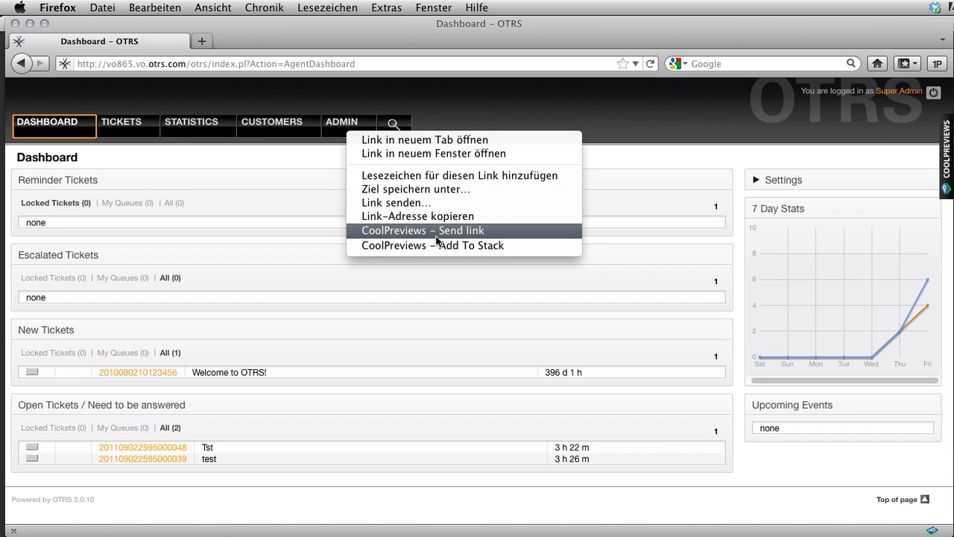
click(457, 245)
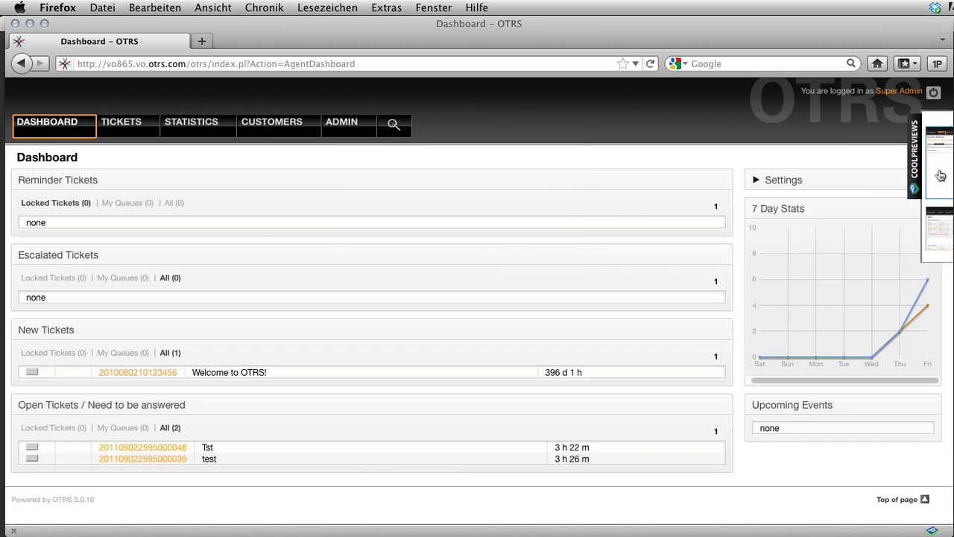
Step: View the SysConfig page through the stacked Admin page preview and close the preview window
click(940, 175)
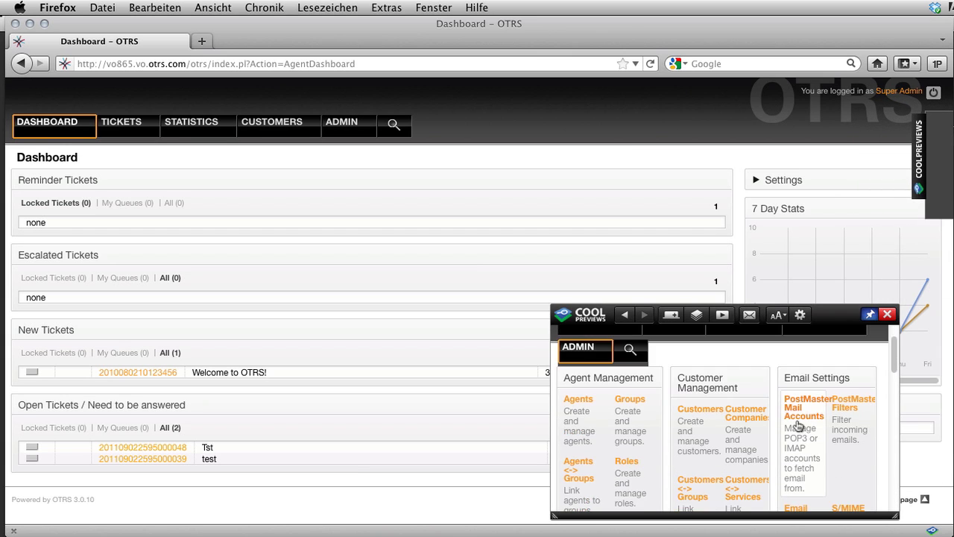
scroll(799, 425, down, 15)
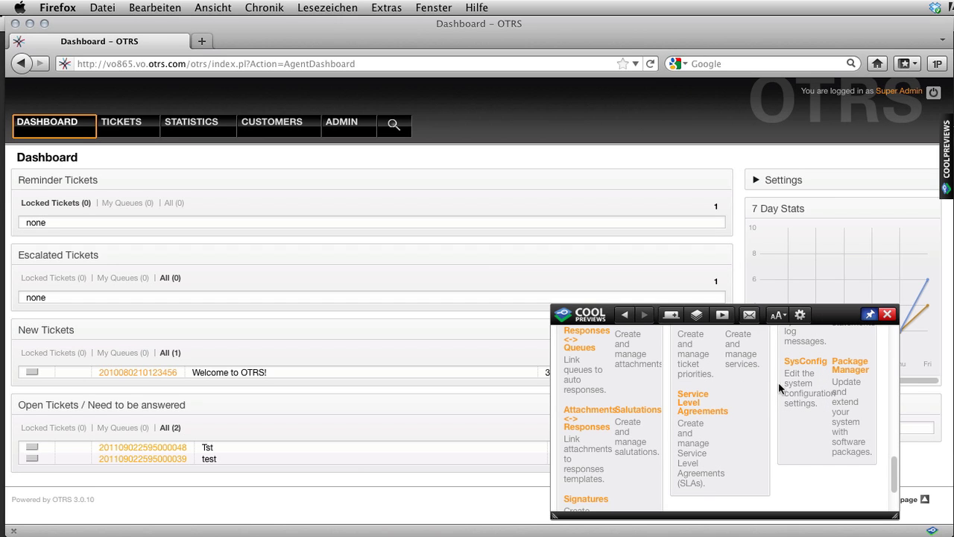
click(796, 365)
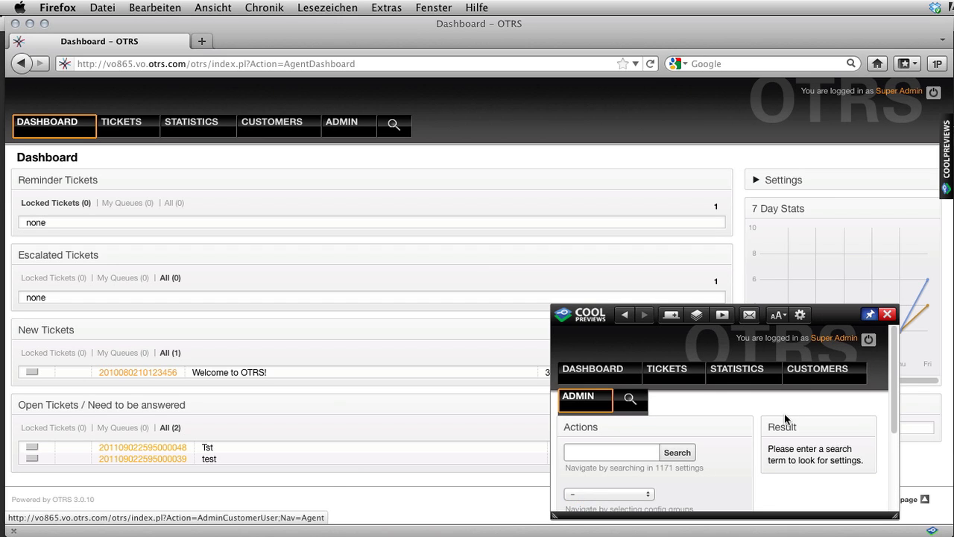
key(Escape)
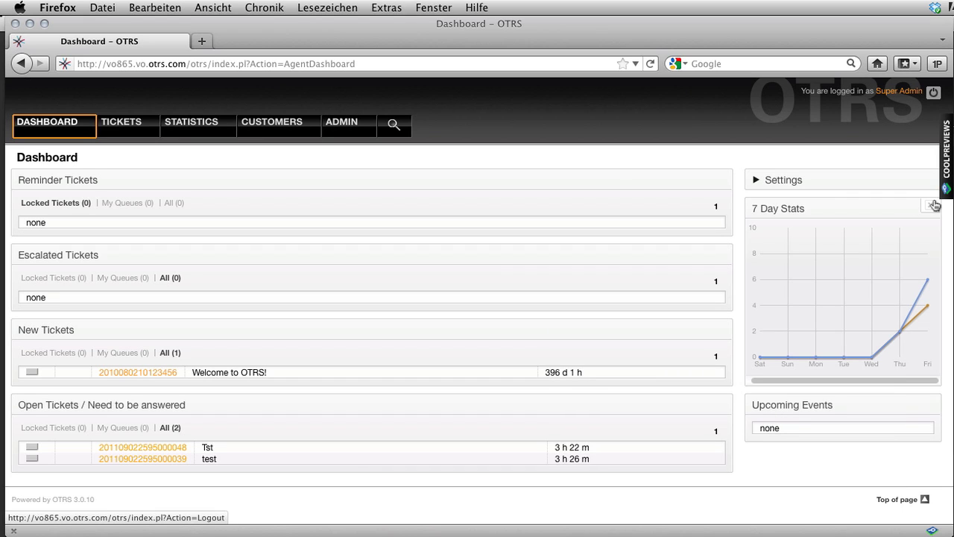
Step: Reopen the Admin page from the CoolPreviews stack, go to PostMaster Filters and start adding a filter
mouse_move(945, 191)
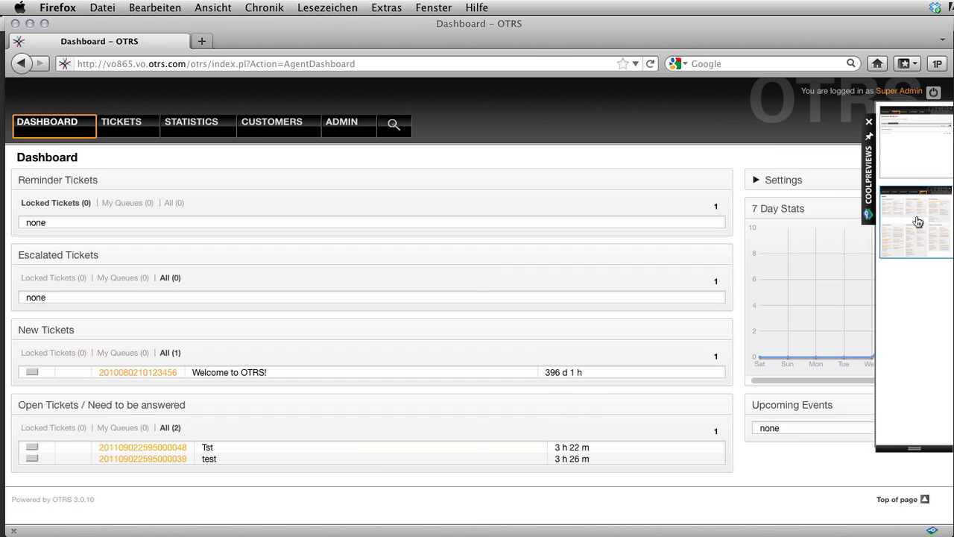
click(917, 222)
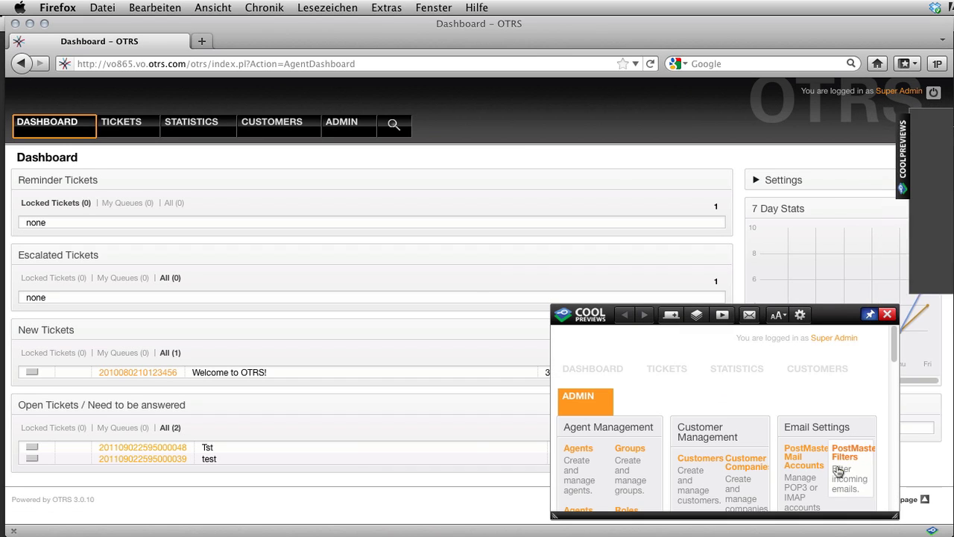
scroll(838, 471, down, 3)
scroll(839, 471, up, 2)
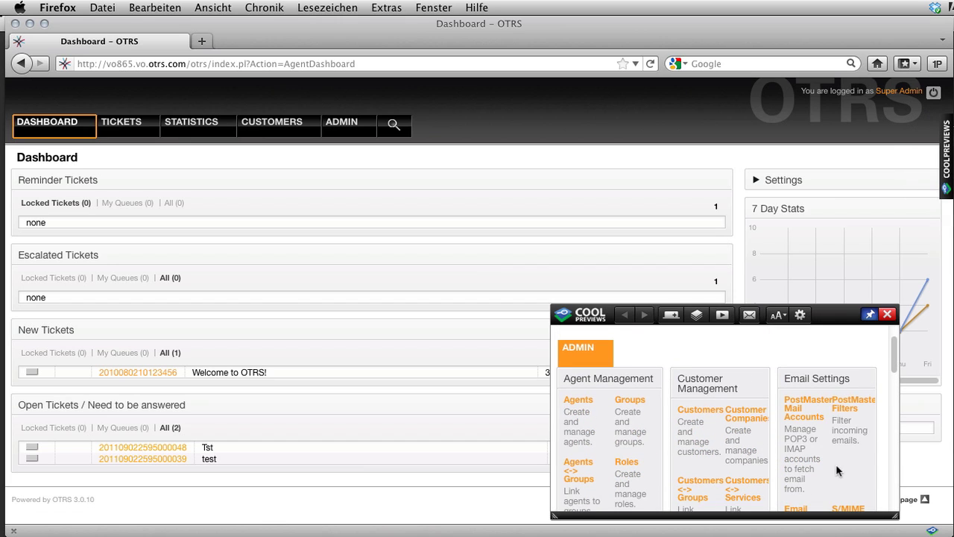
click(849, 414)
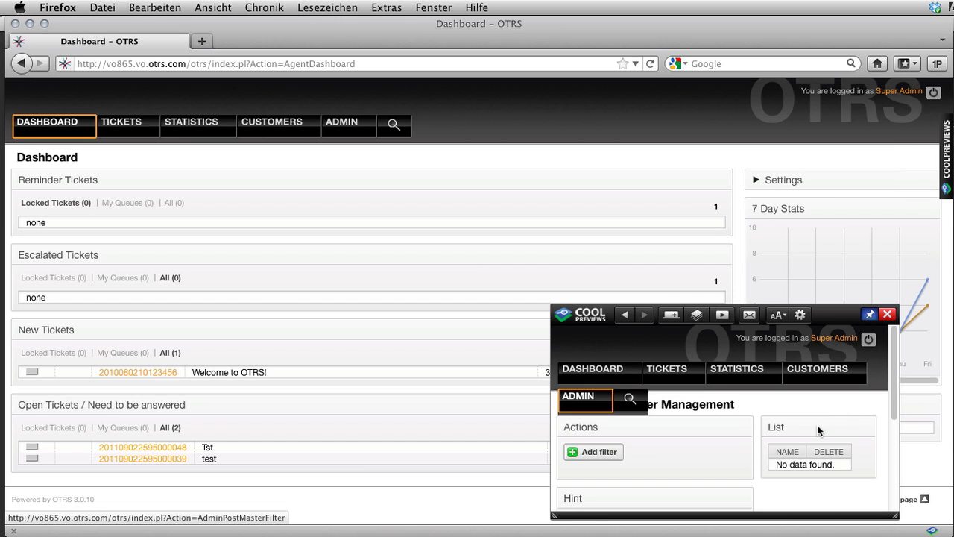
click(608, 457)
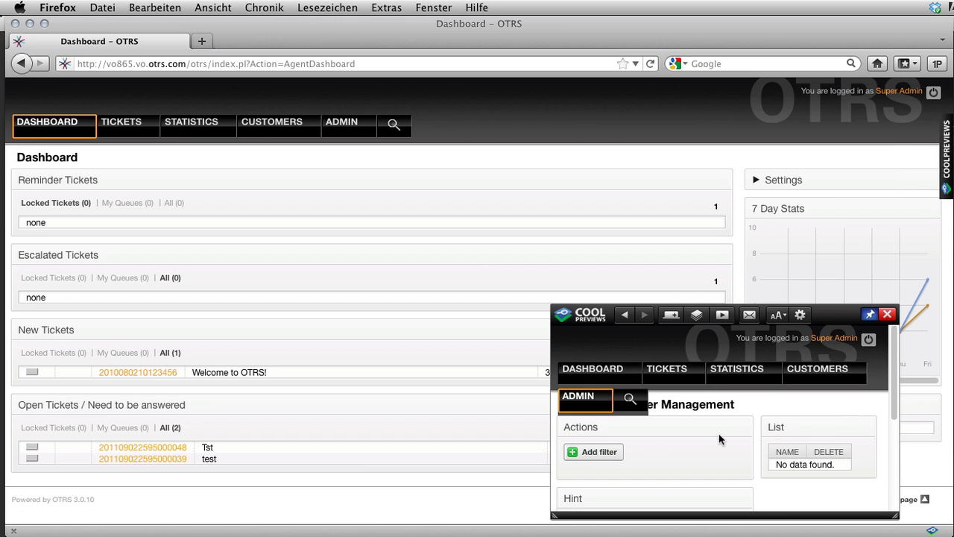
Step: Examine the Add PostMaster Filter form in the preview window and close the preview
scroll(768, 440, down, 3)
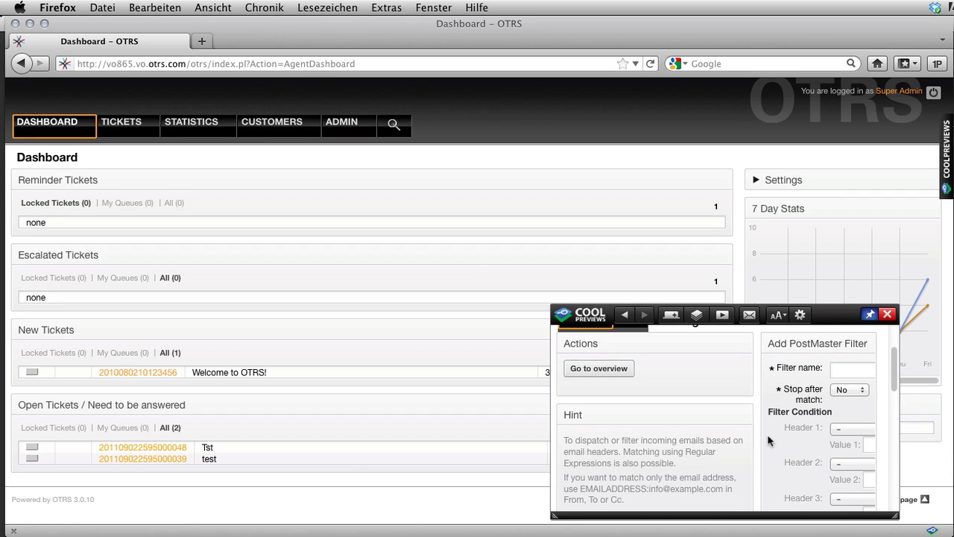
scroll(767, 433, down, 2)
scroll(767, 434, up, 3)
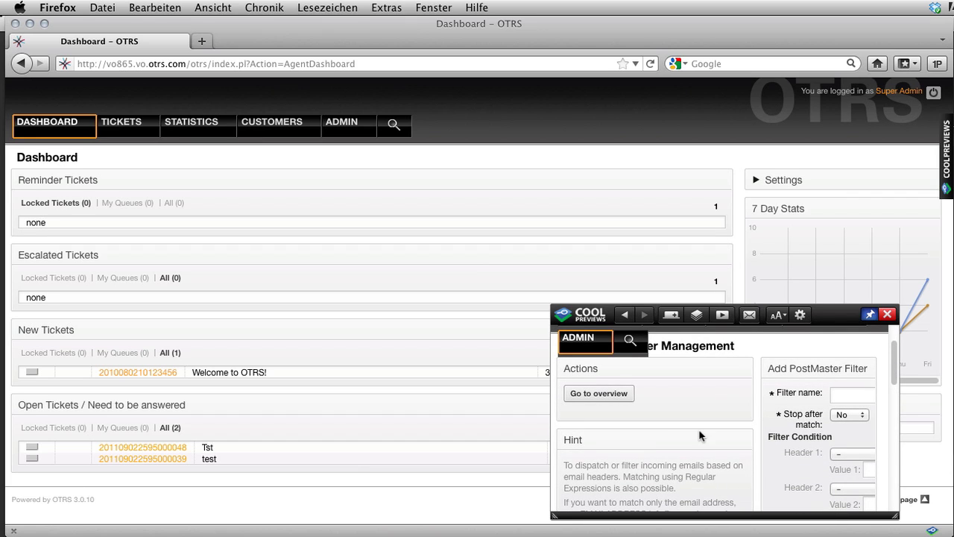
click(887, 313)
Step: Open the stacked QueueView page in a preview window and go to the new phone ticket form on the main page
mouse_move(932, 190)
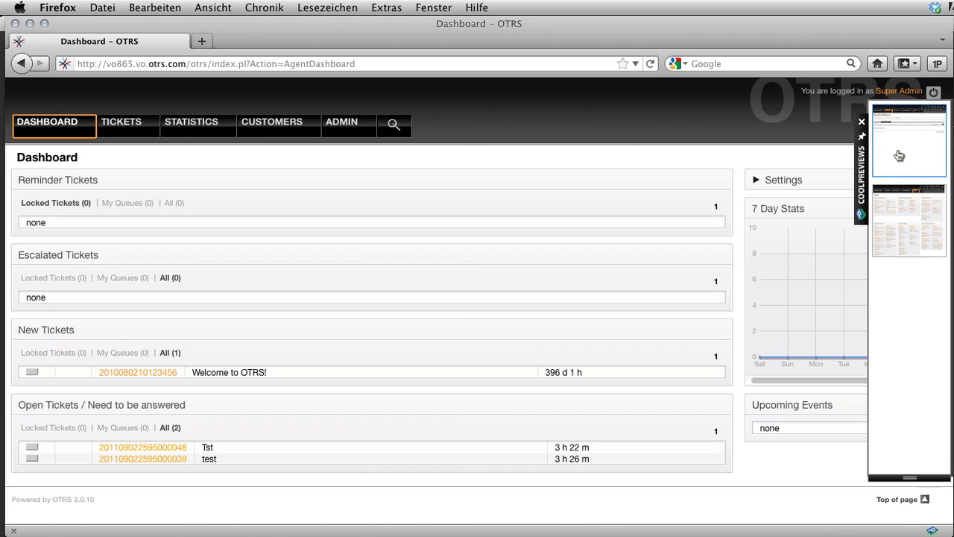
click(898, 155)
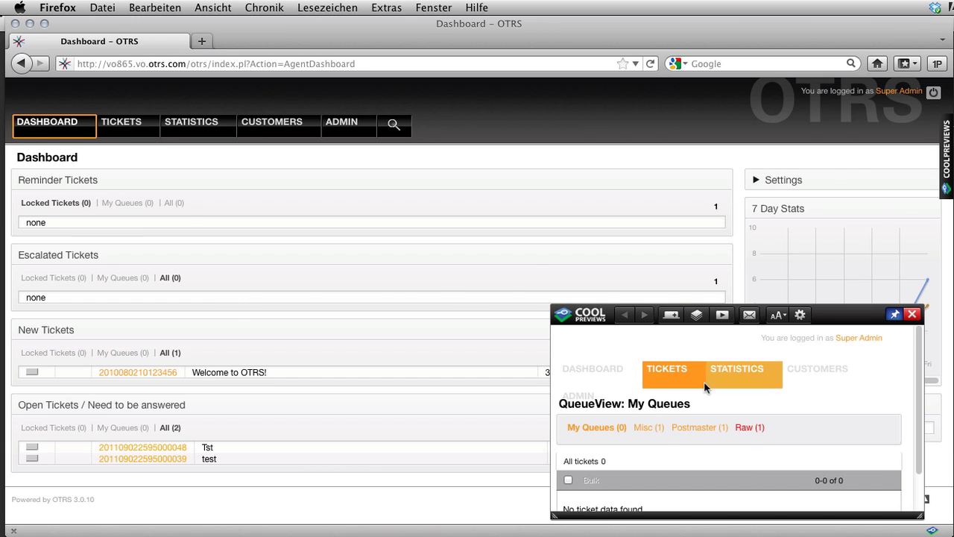
click(667, 417)
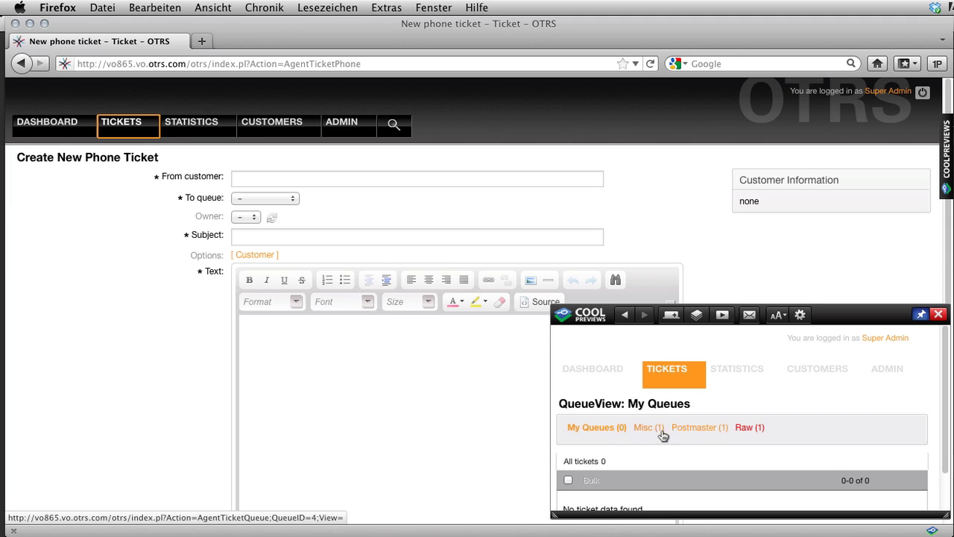
Step: Look up the customer with "test", select the matching test customer and assign the phone ticket to the Postmaster queue
click(287, 182)
text(test)
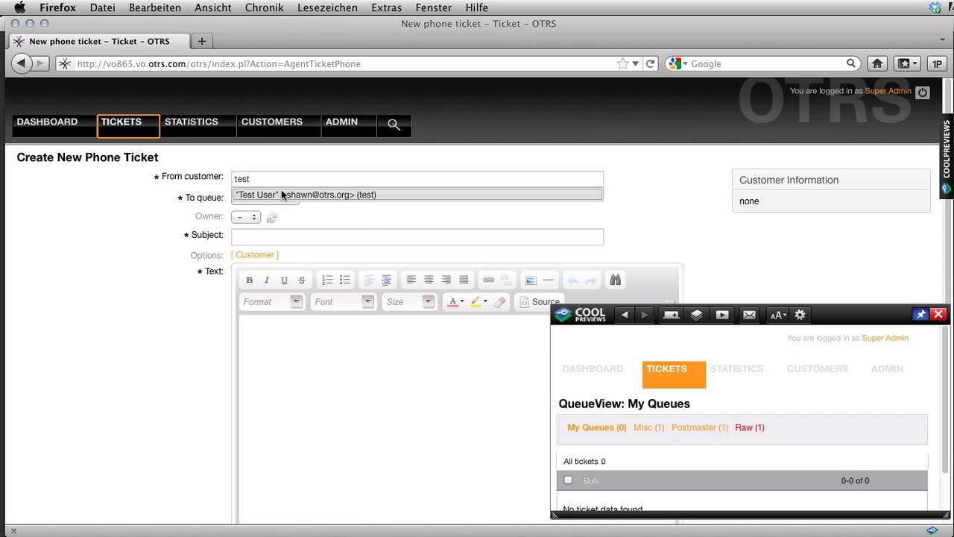
click(281, 195)
click(280, 195)
click(278, 237)
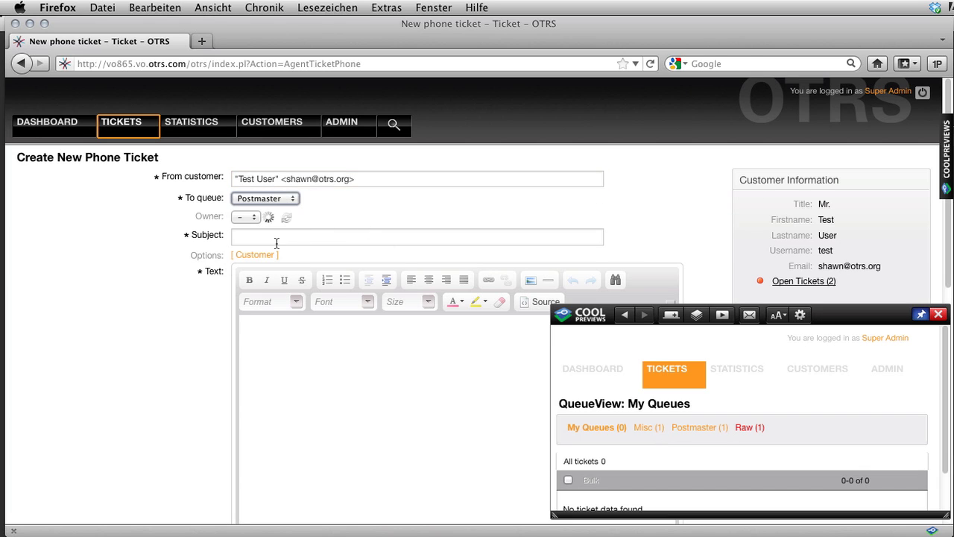
Step: Enter "test" as both the subject and the text of the phone ticket and create it
text(test)
click(257, 319)
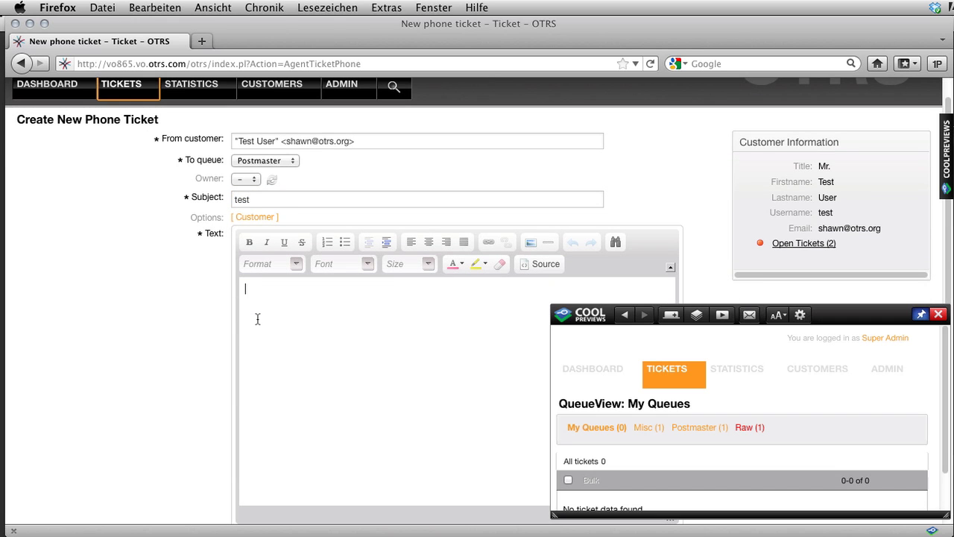
text(test)
scroll(205, 306, down, 8)
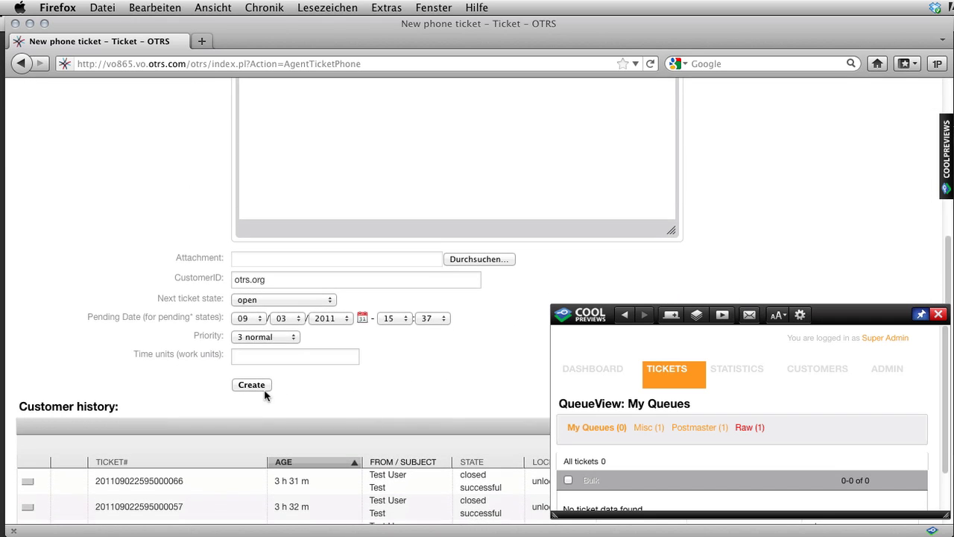
click(259, 383)
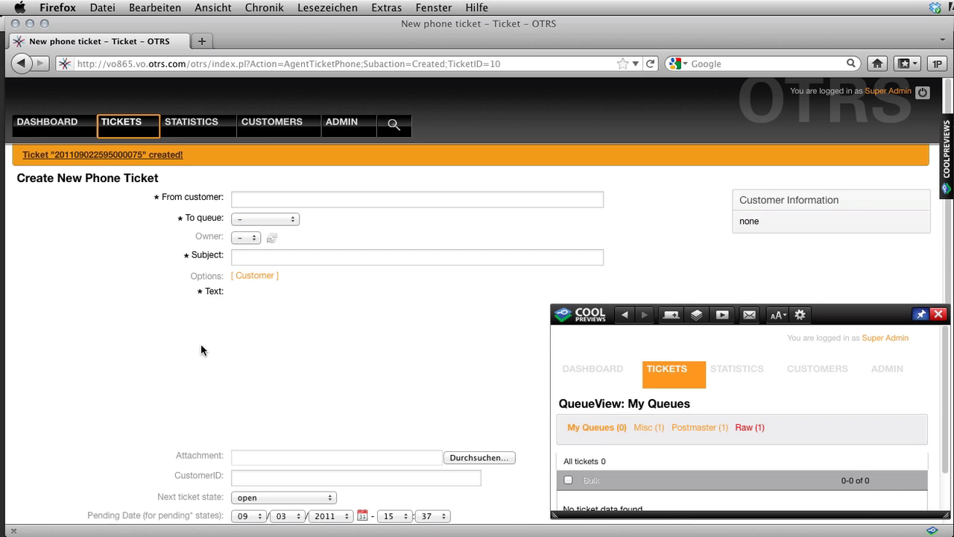
Step: Open the newly created ticket and view its Add Note form in the preview window before closing the preview
click(165, 156)
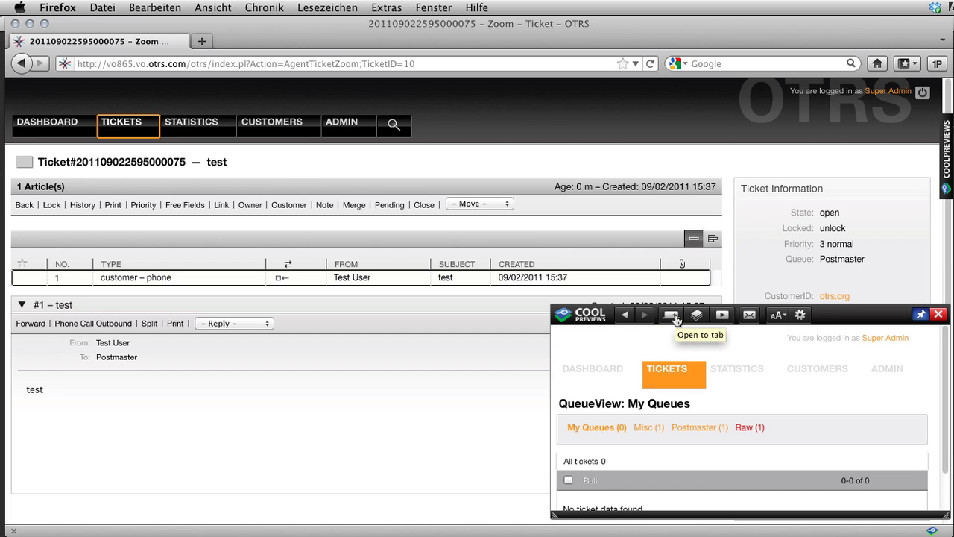
click(327, 208)
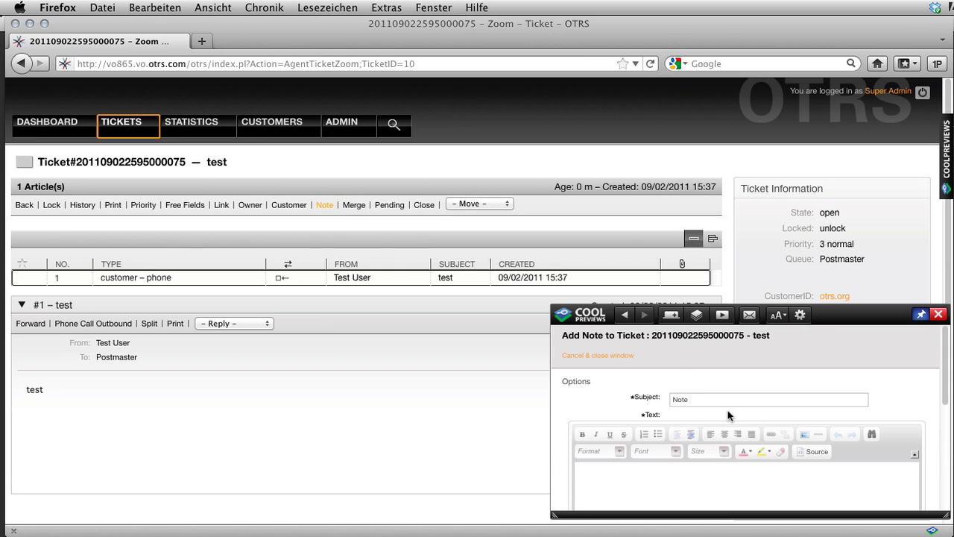
scroll(727, 410, down, 2)
click(625, 314)
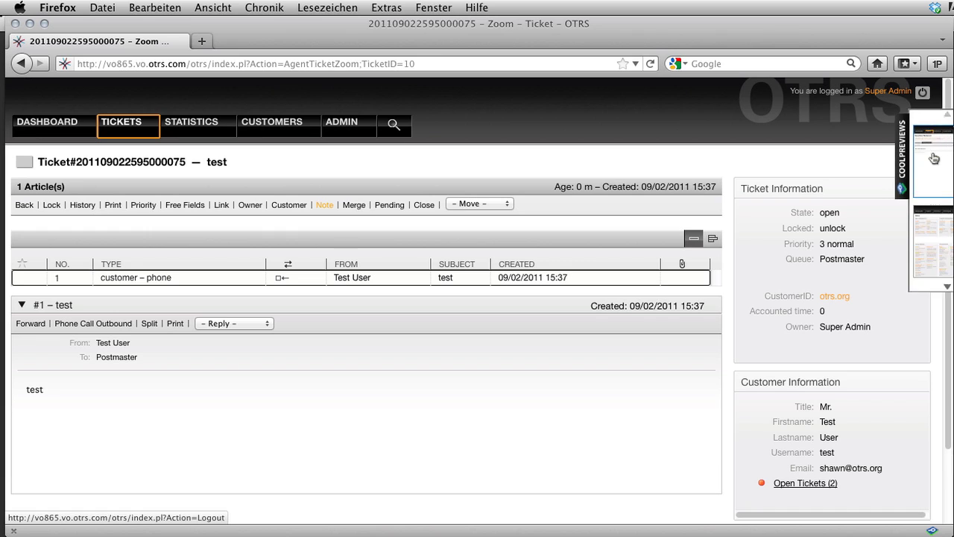
Step: Reopen the QueueView page from the CoolPreviews stack and move the preview window slightly aside
click(932, 158)
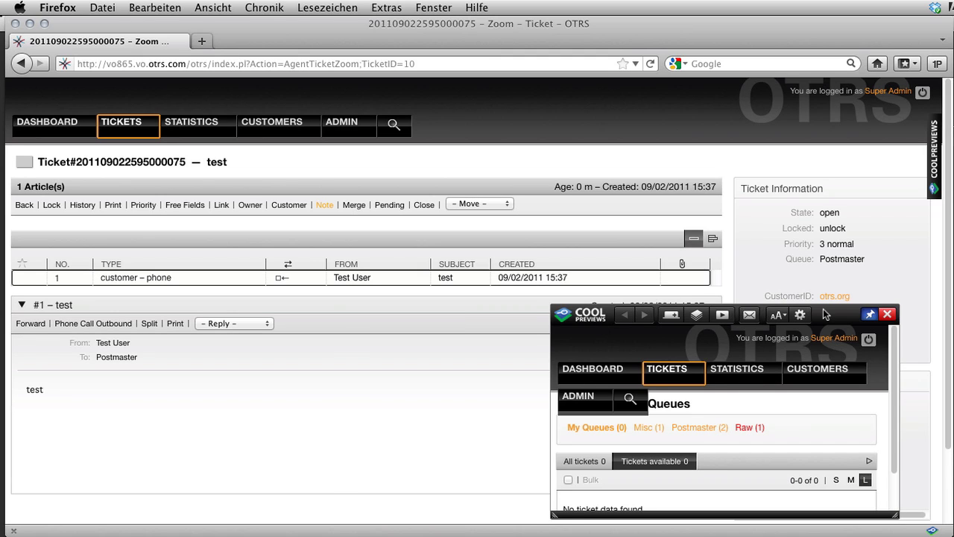
drag(825, 315, 849, 314)
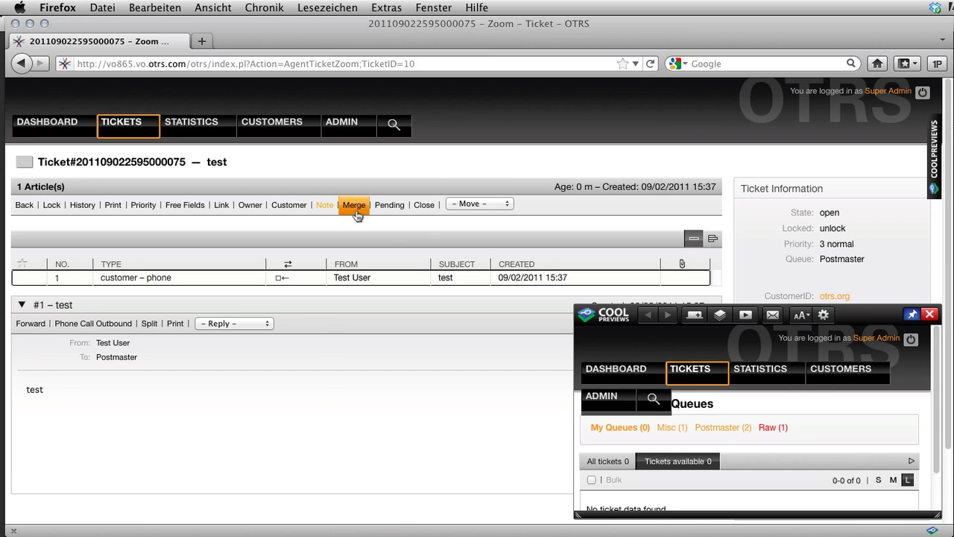
Step: Open the Postmaster queue in the main page's queue view and preview the ticket "Tst"
mouse_move(110, 128)
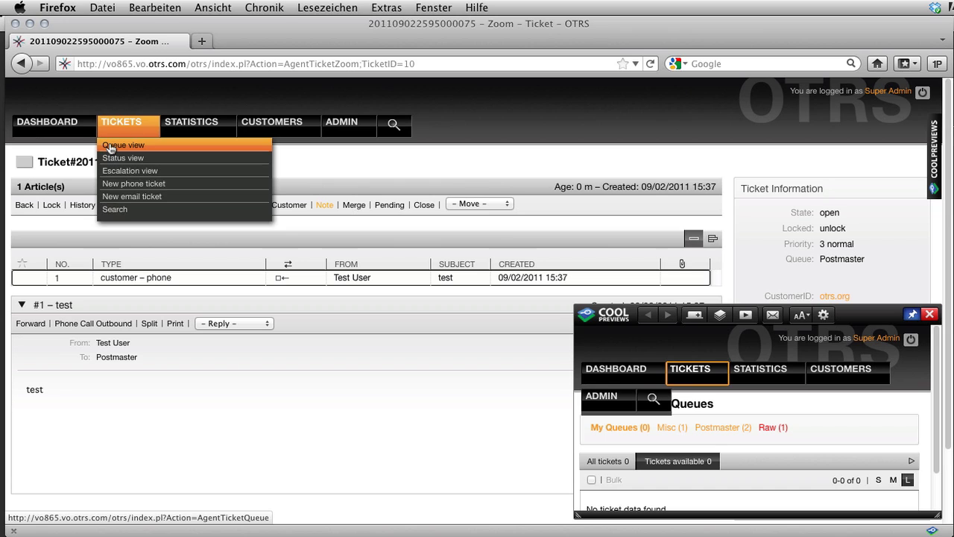
click(110, 146)
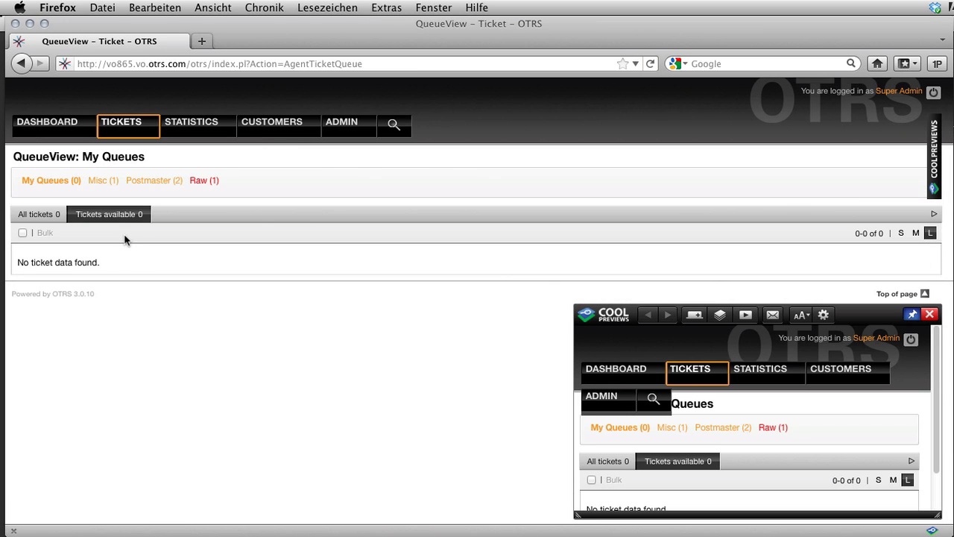
click(173, 183)
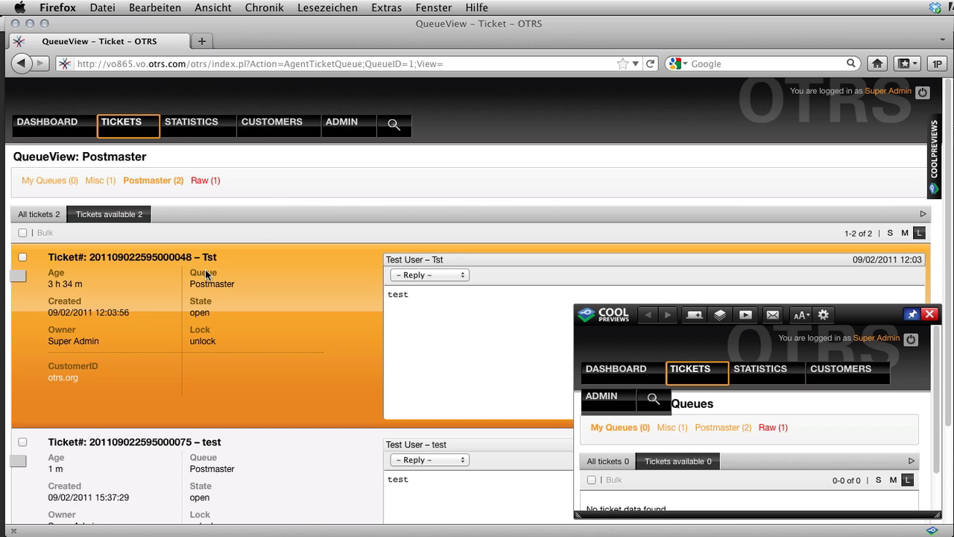
mouse_move(182, 264)
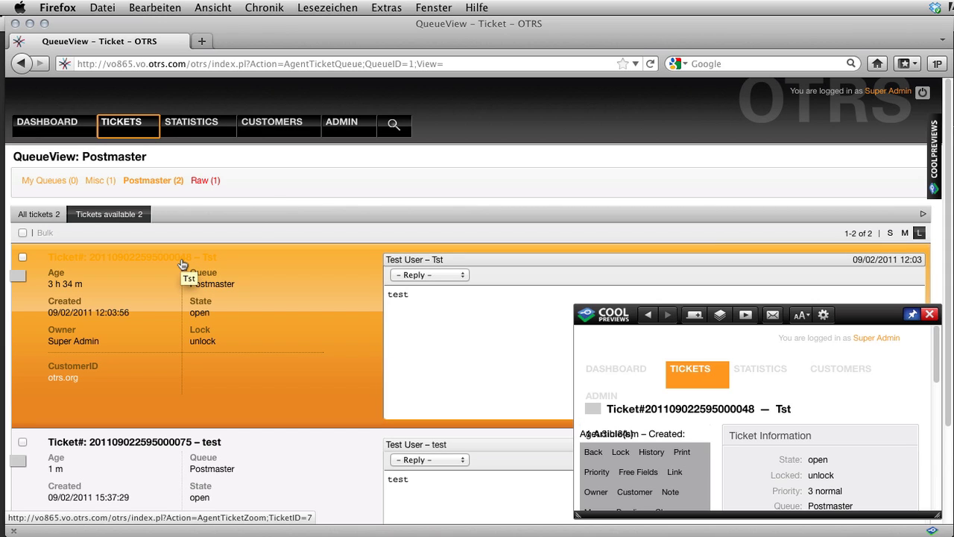